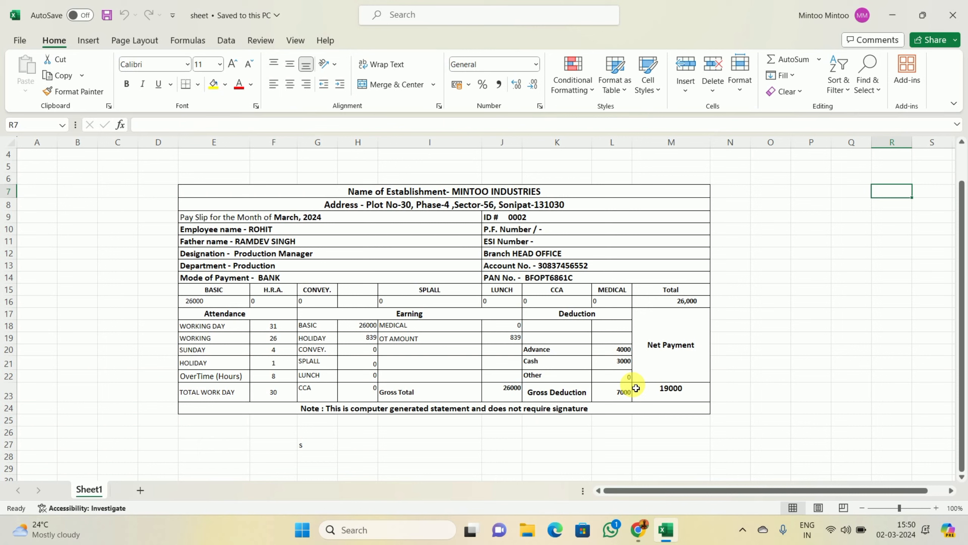
# Examine the establishment name, address and pay slip month rows and their merged, centred formatting in rows 7 to 9.
pyautogui.click(339, 192)
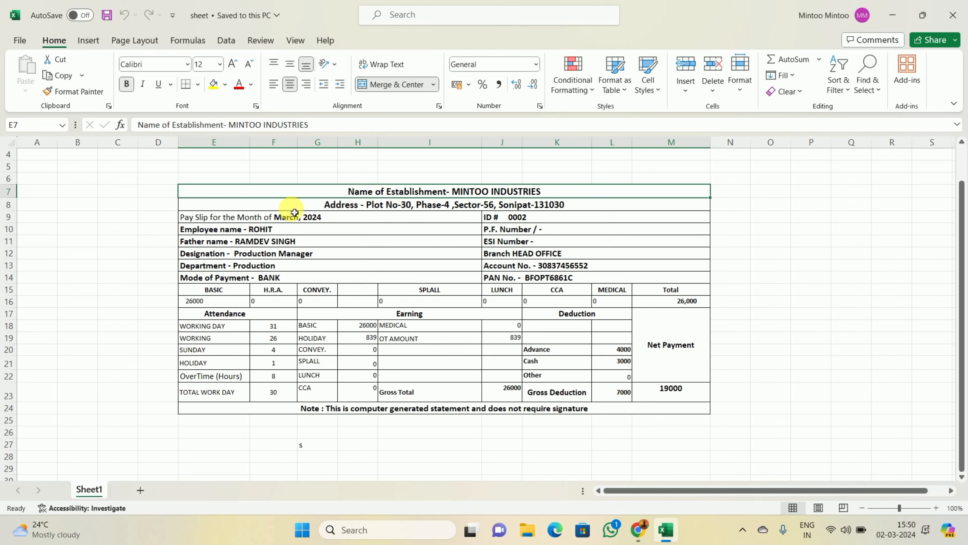
pyautogui.click(269, 209)
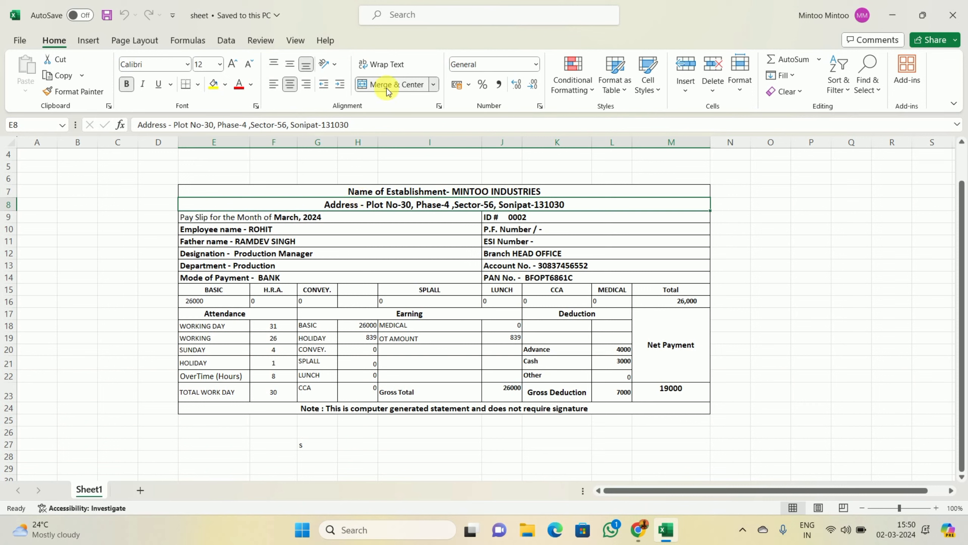
pyautogui.click(372, 190)
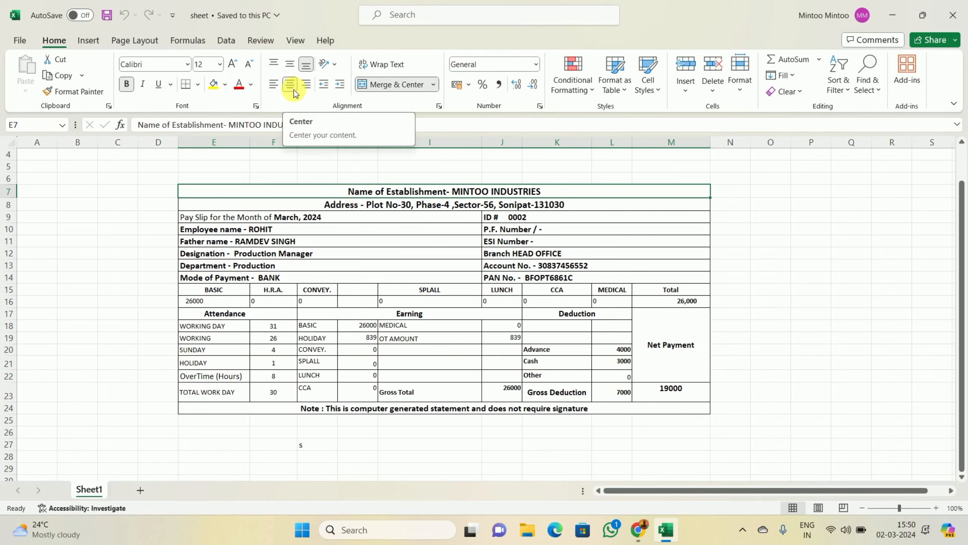
pyautogui.click(397, 208)
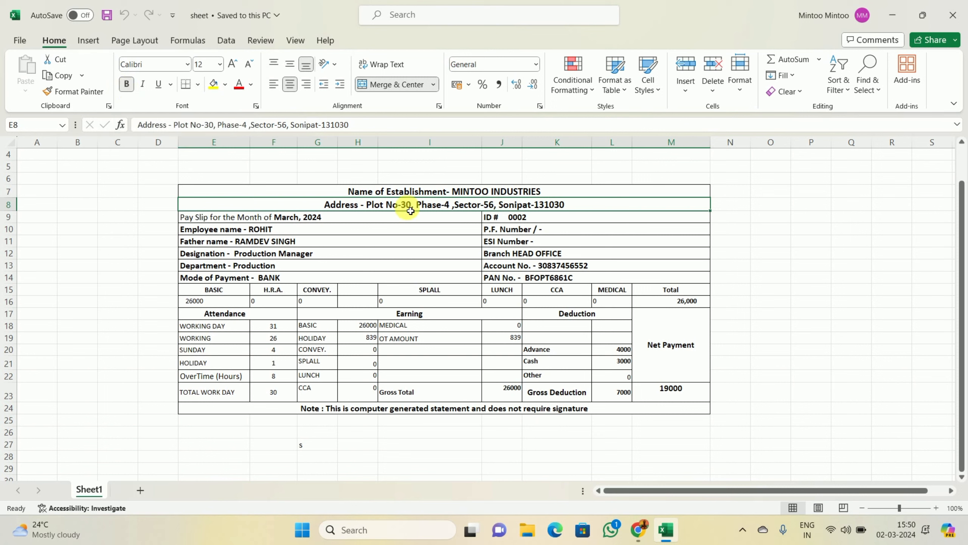
pyautogui.click(296, 219)
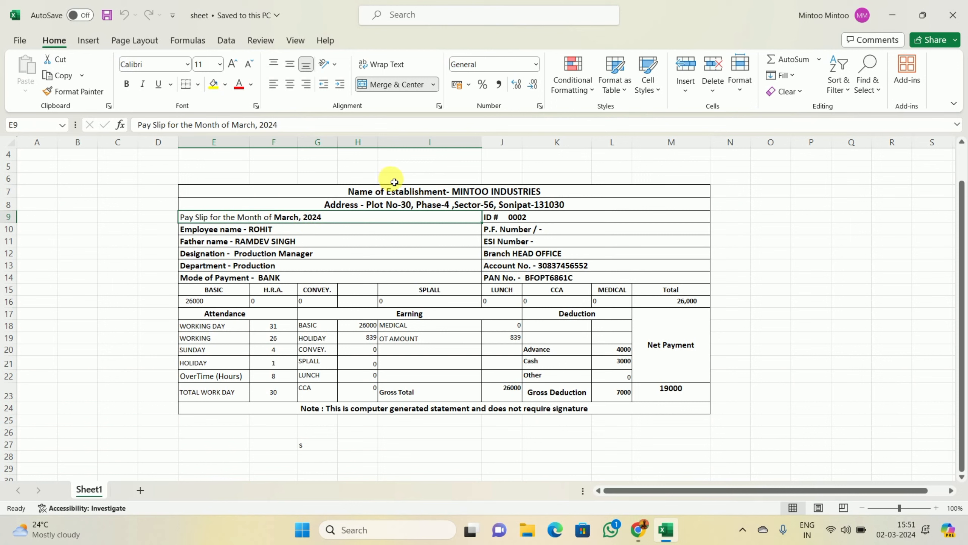
# Examine the merge options for the employee detail rows 10 to 14, and the ID, P.F., ESI and branch cells beside them.
pyautogui.moveTo(290, 229); pyautogui.dragTo(313, 278)
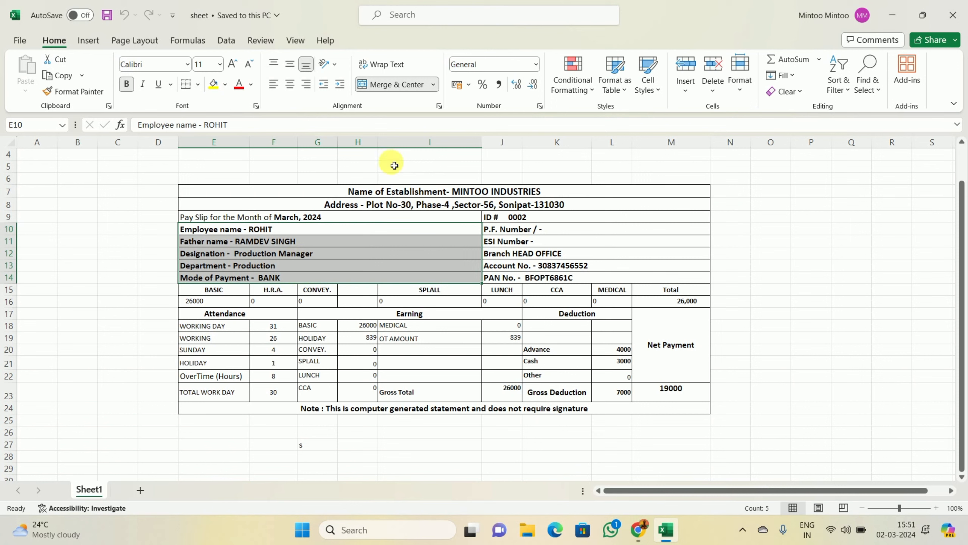
pyautogui.click(434, 85)
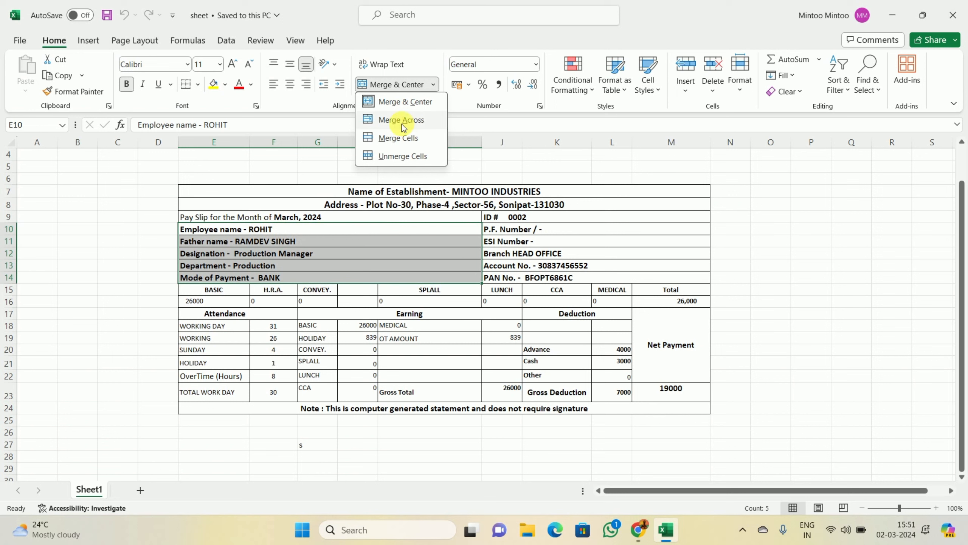
pyautogui.click(488, 128)
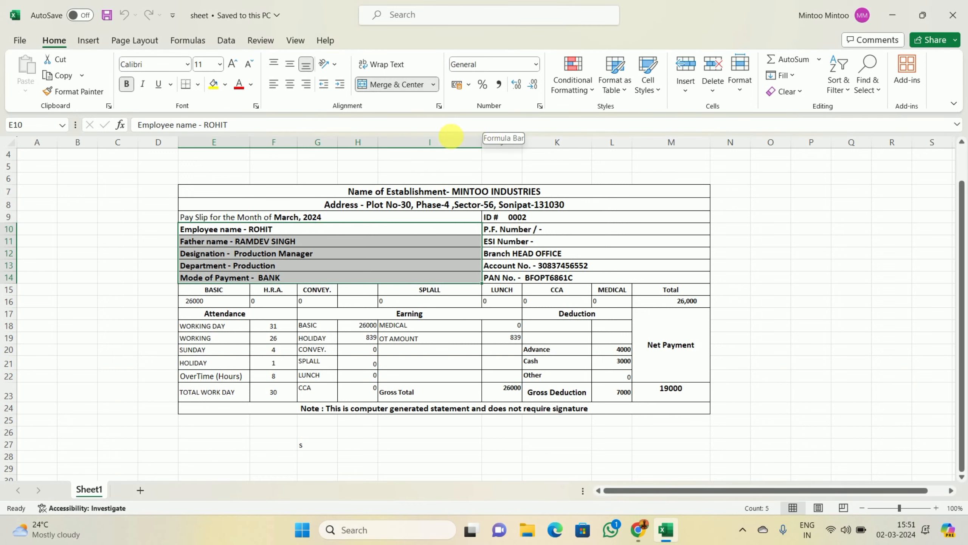
pyautogui.moveTo(358, 232); pyautogui.dragTo(349, 277)
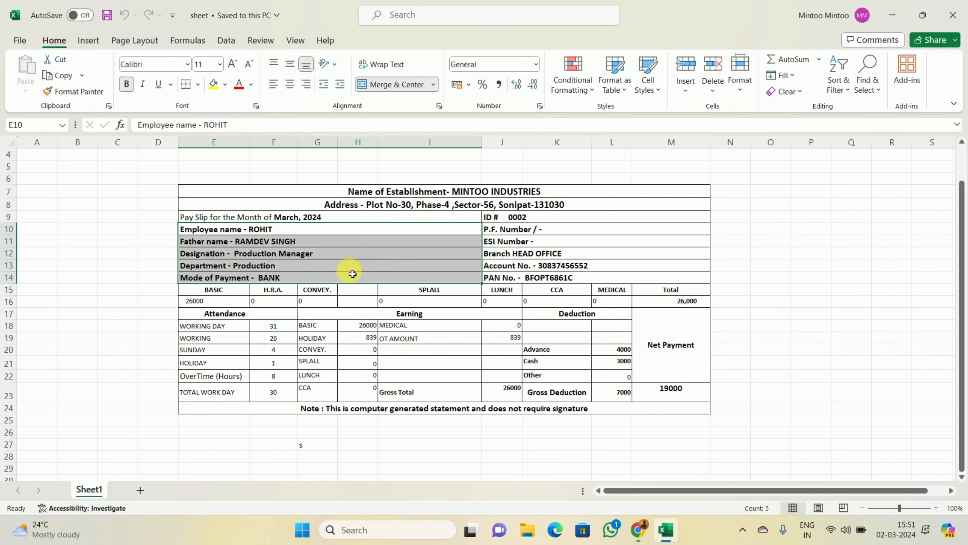
pyautogui.click(434, 85)
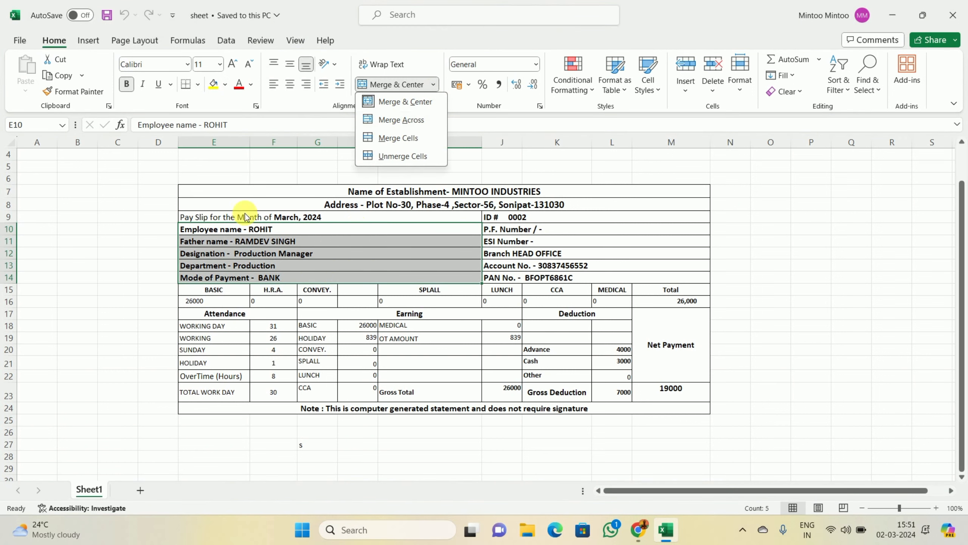
pyautogui.click(516, 168)
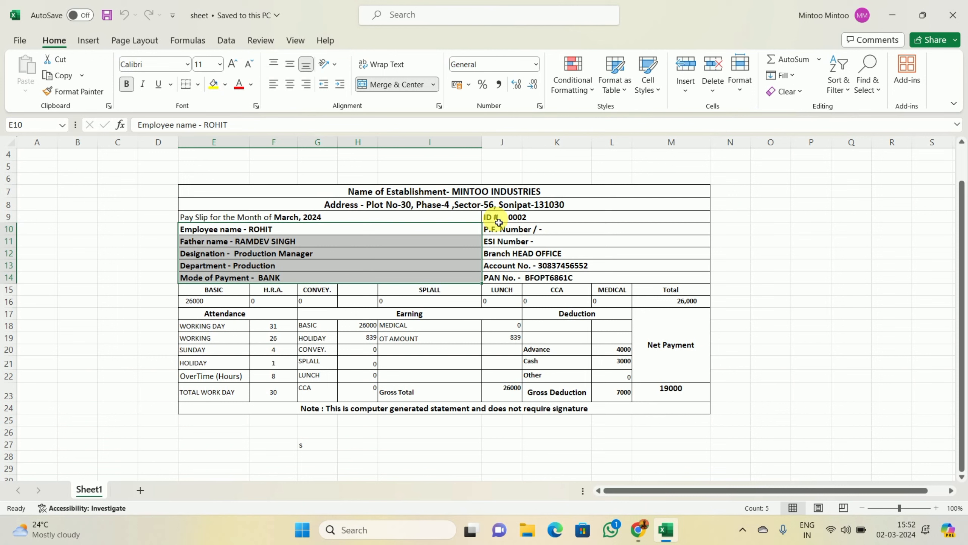
pyautogui.click(514, 218)
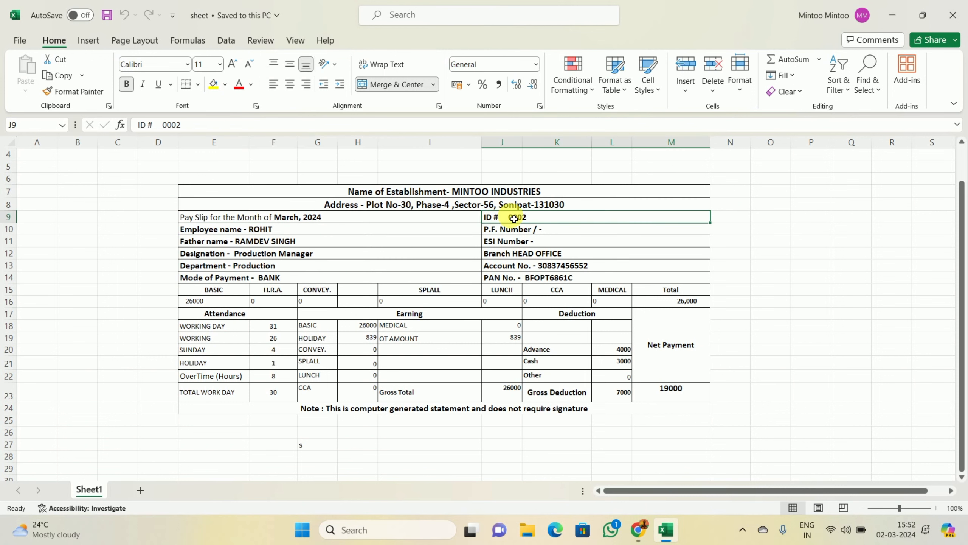
pyautogui.click(506, 233)
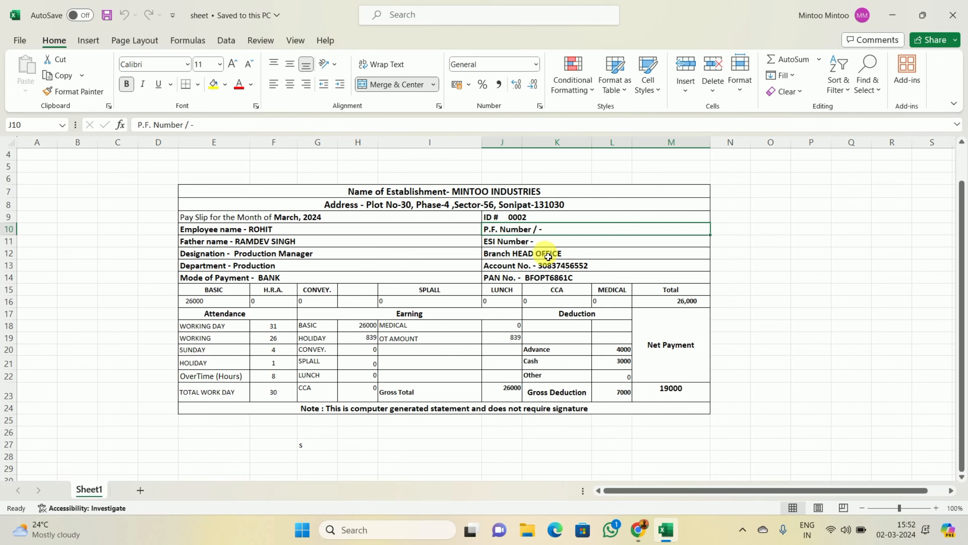
pyautogui.click(530, 242)
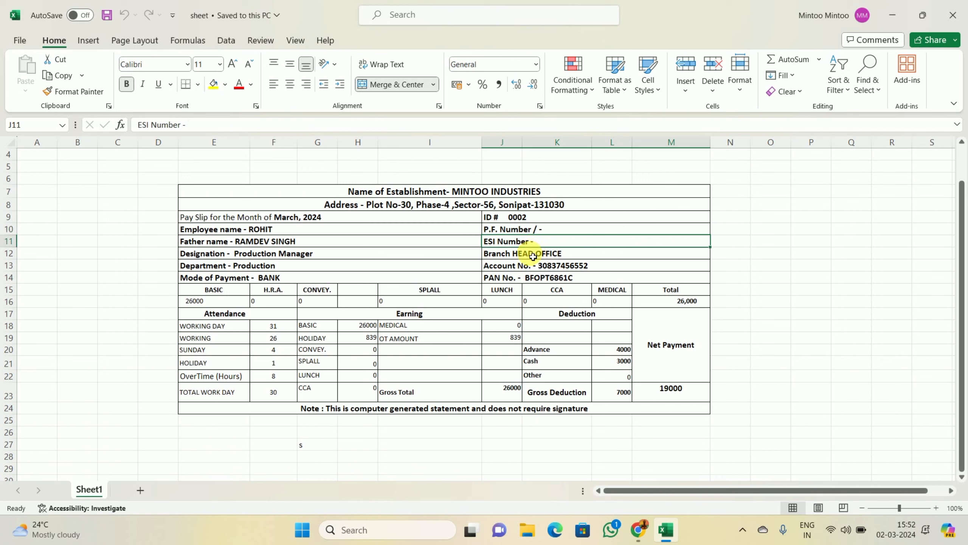
pyautogui.click(516, 258)
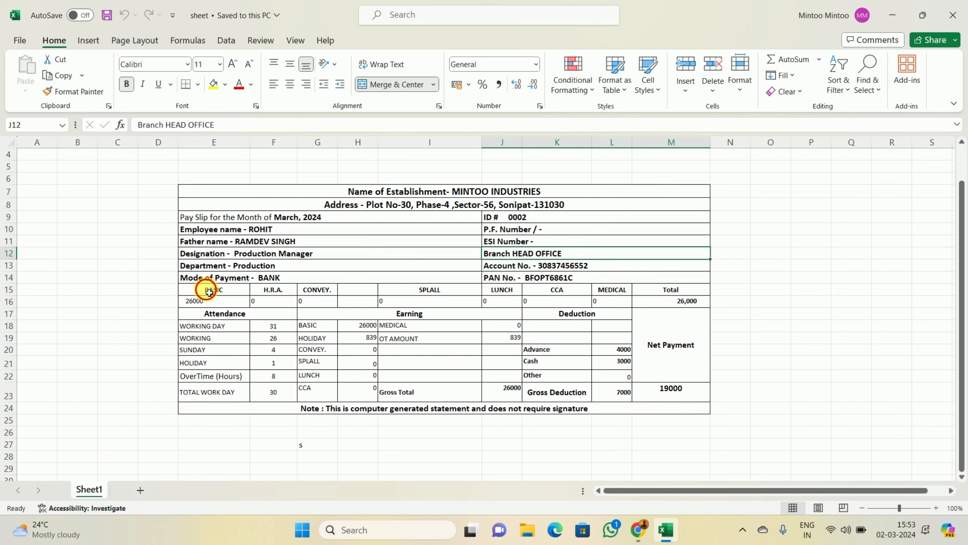
# Toggle bold off and back on for the salary component headings in E15:M15 and save the workbook.
pyautogui.moveTo(211, 292); pyautogui.dragTo(664, 291)
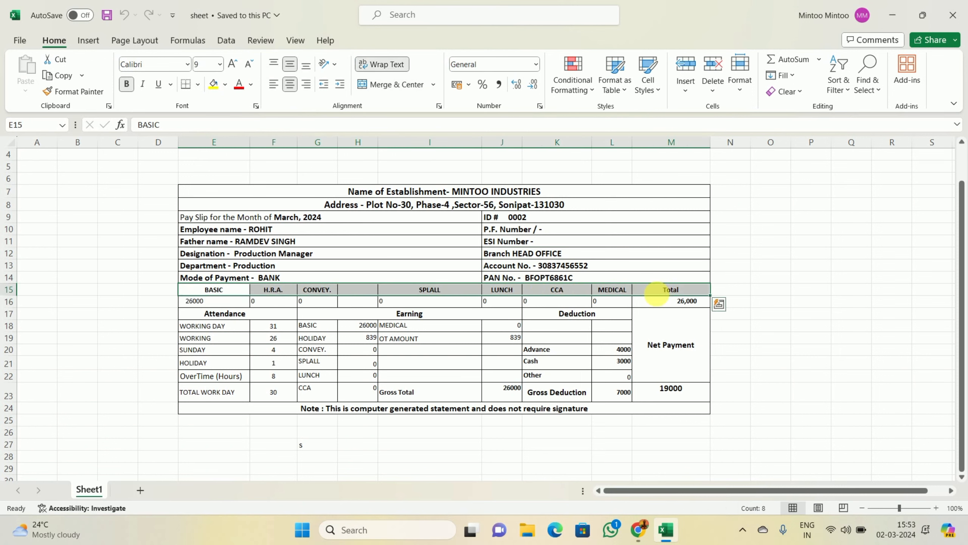
pyautogui.hotkey('ctrl', 'b')
pyautogui.hotkey('ctrl', 'b')
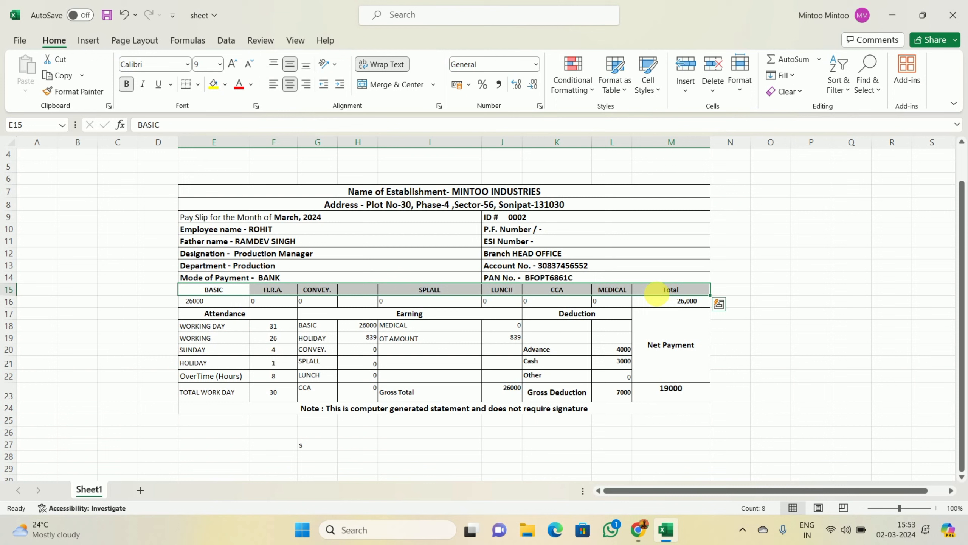
pyautogui.click(740, 326)
pyautogui.hotkey('ctrl', 's')
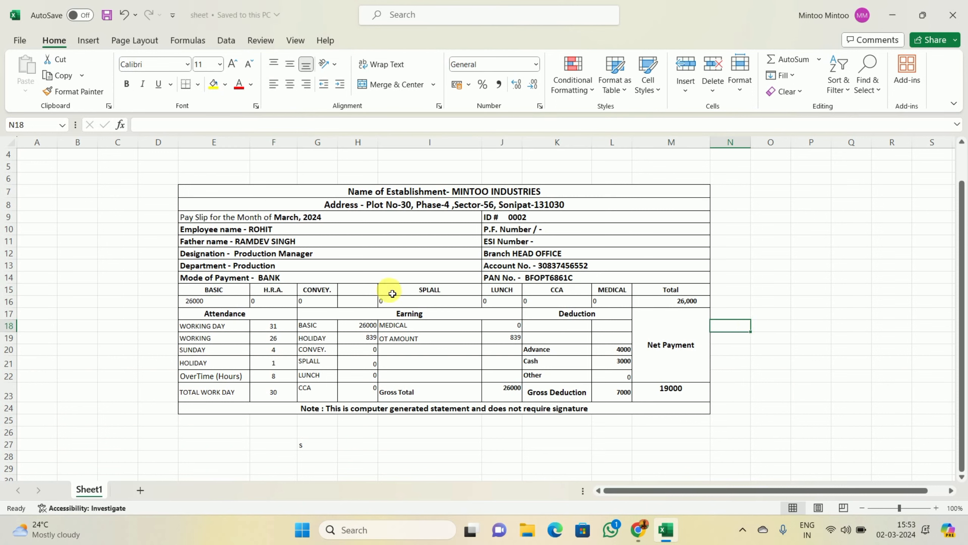
# Right-align the allowance amounts from H.R.A. to MEDICAL in F16:L16 and save the workbook.
pyautogui.click(214, 290)
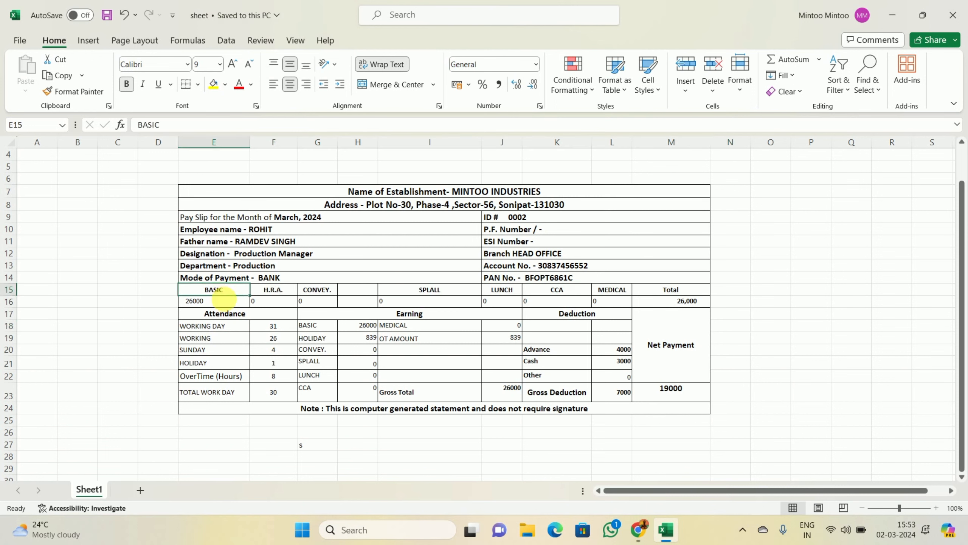
pyautogui.click(226, 306)
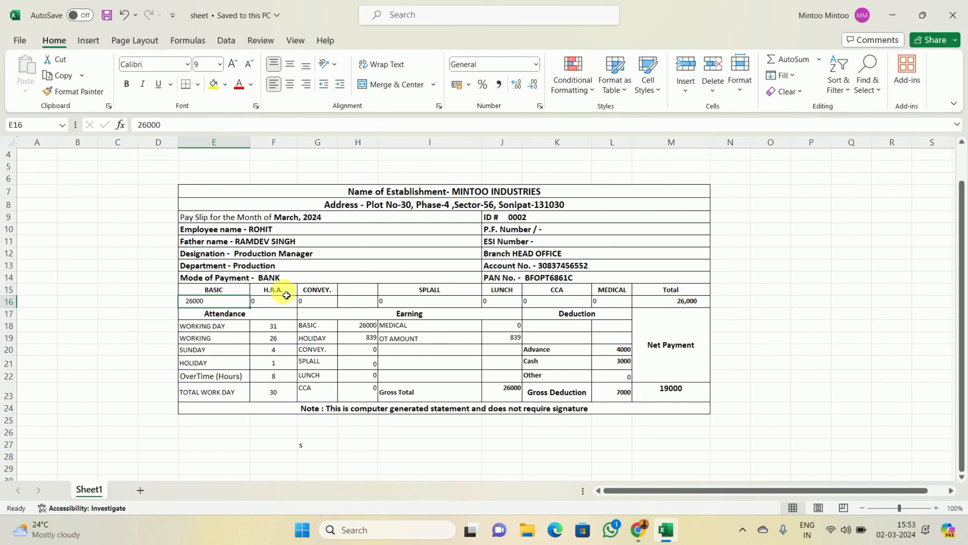
pyautogui.moveTo(287, 295); pyautogui.dragTo(606, 304)
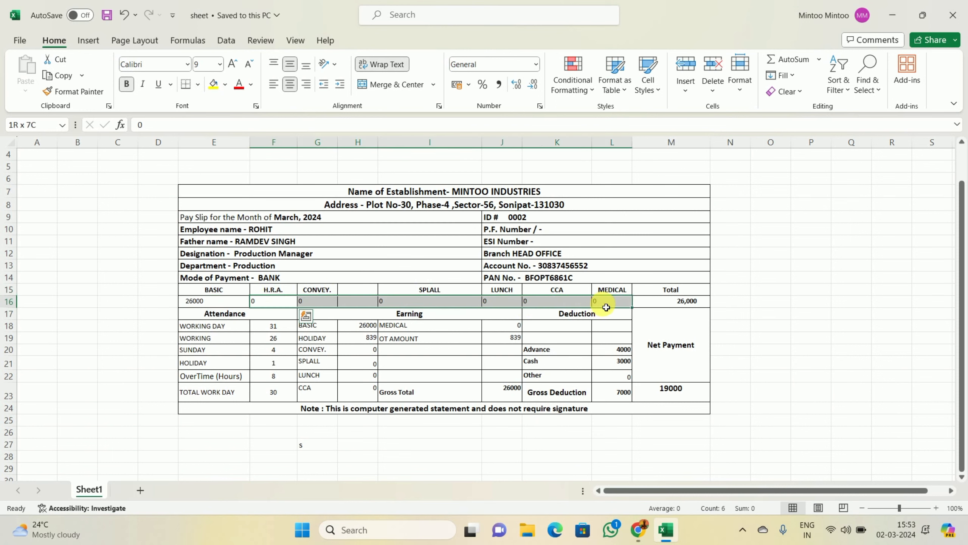
pyautogui.click(307, 85)
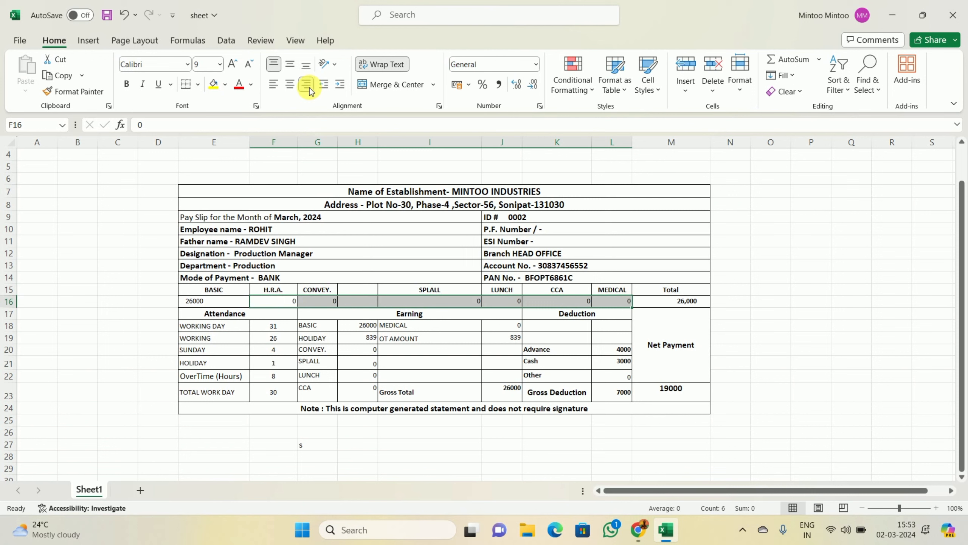
pyautogui.click(443, 338)
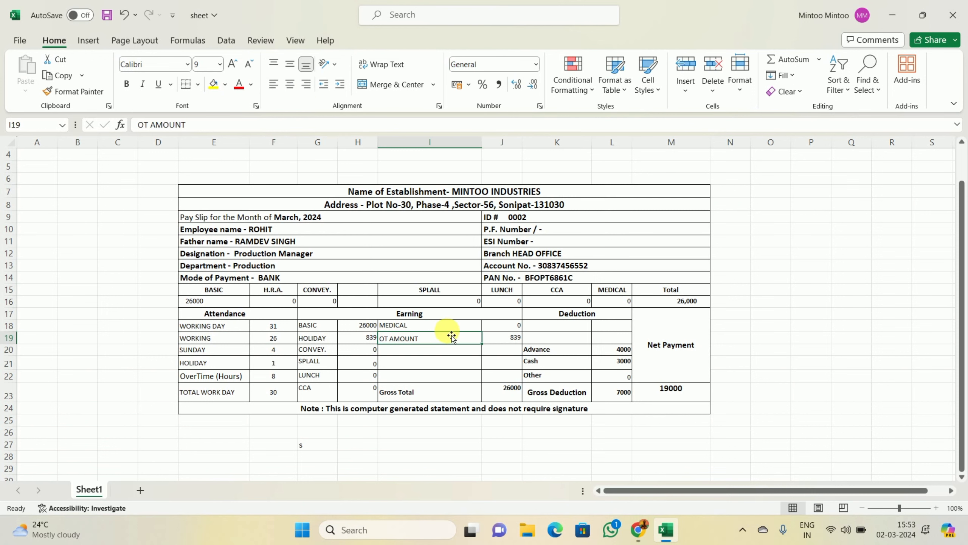
pyautogui.hotkey('ctrl', 's')
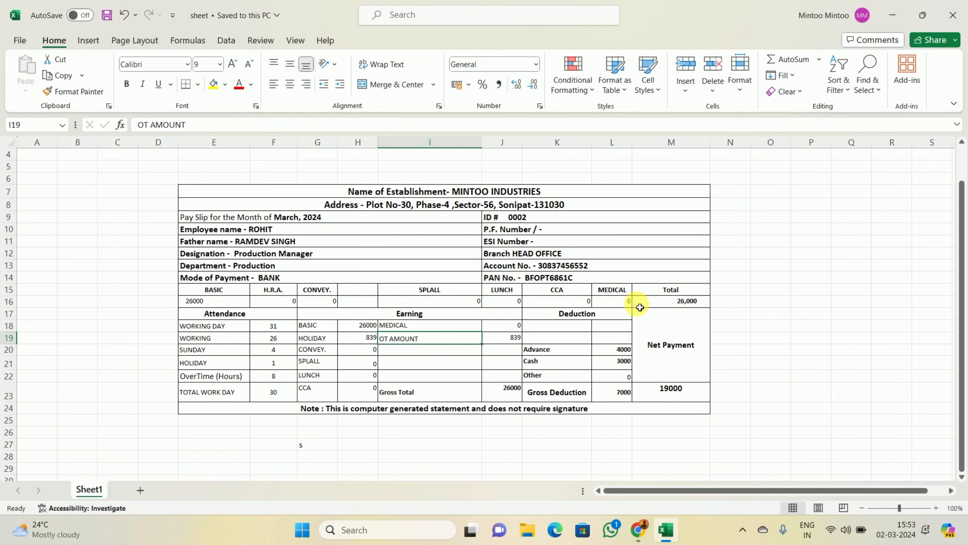
# Inspect the formula behind the Total amount in M16 and the cells it references, leaving it unedited.
pyautogui.click(661, 303)
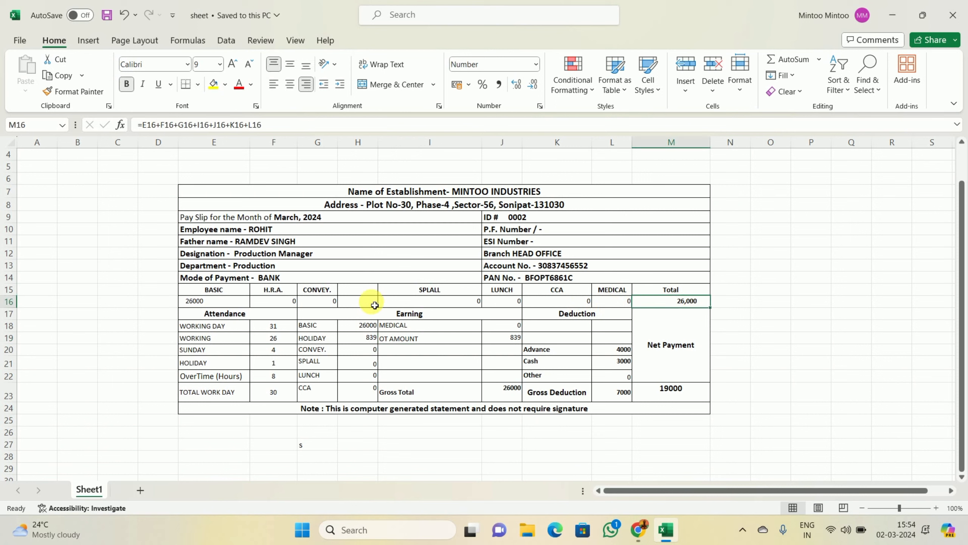
pyautogui.doubleClick(685, 304)
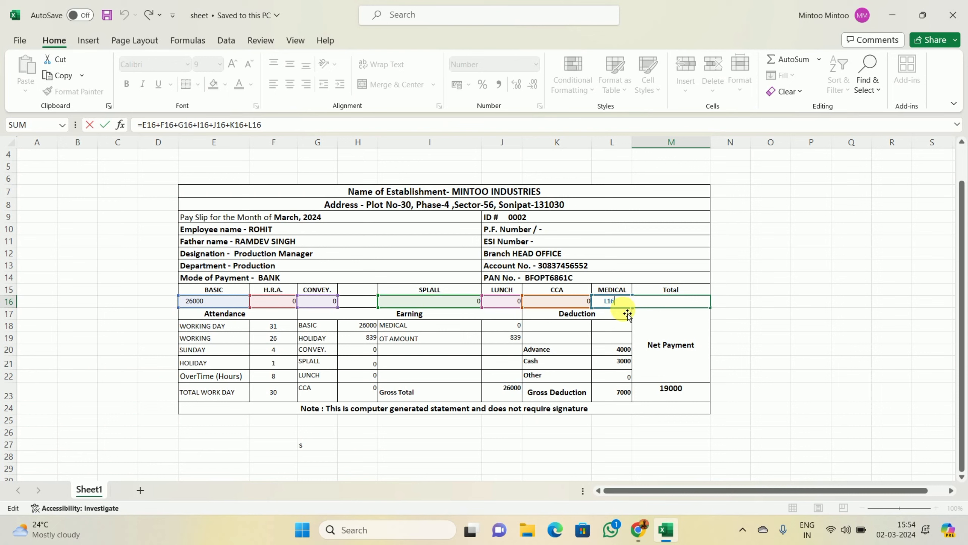
pyautogui.click(664, 332)
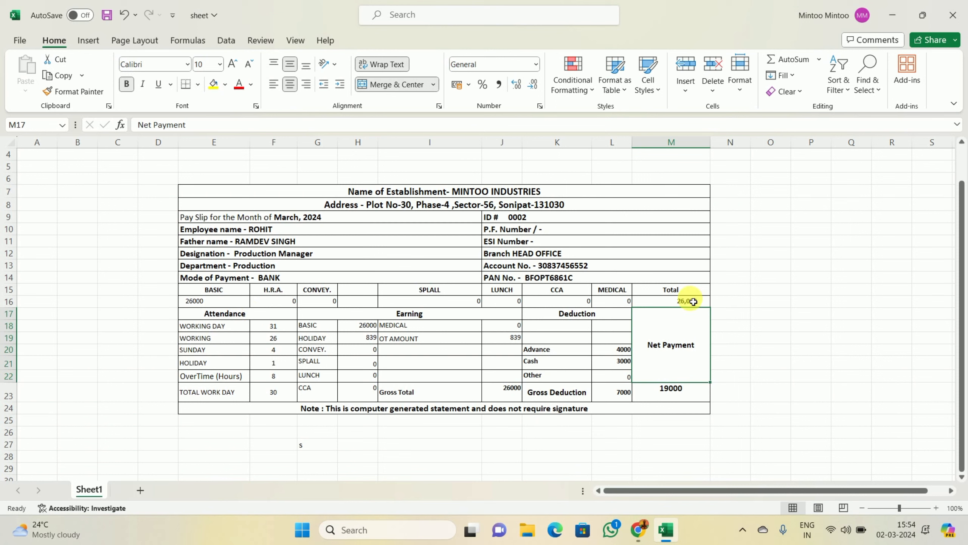
# Examine the merged Attendance, Earning and Deduction section headings in row 17 of the salary slip.
pyautogui.moveTo(216, 318); pyautogui.dragTo(622, 318)
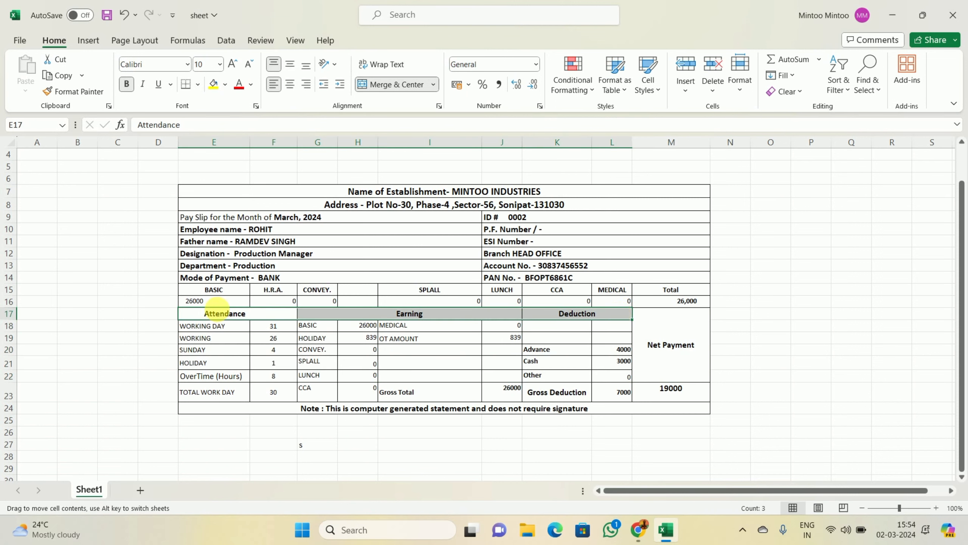
pyautogui.moveTo(213, 311); pyautogui.dragTo(281, 314)
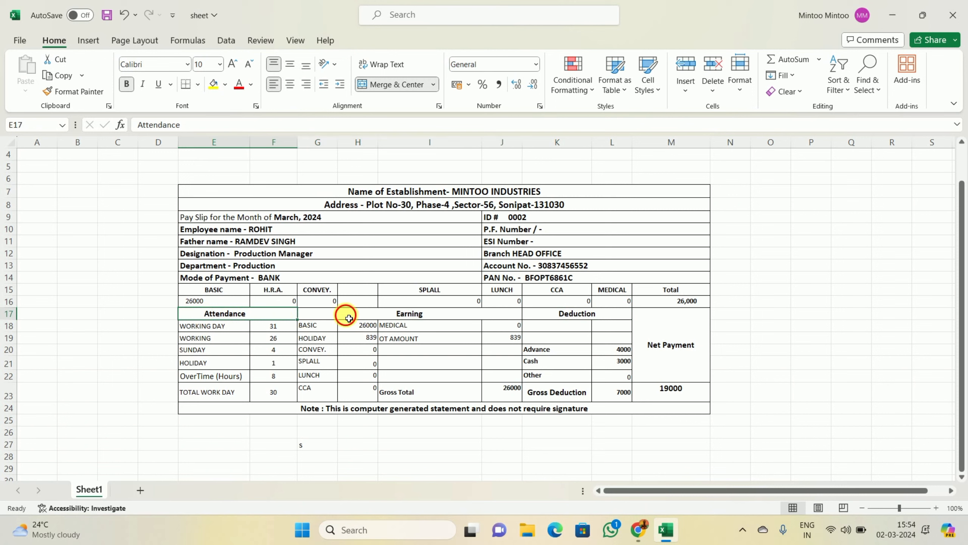
pyautogui.click(337, 315)
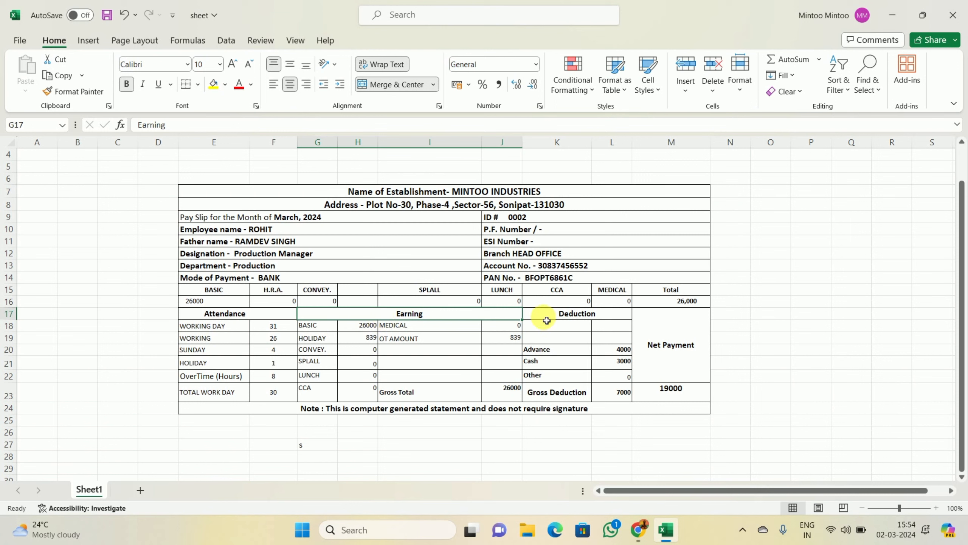
pyautogui.click(565, 318)
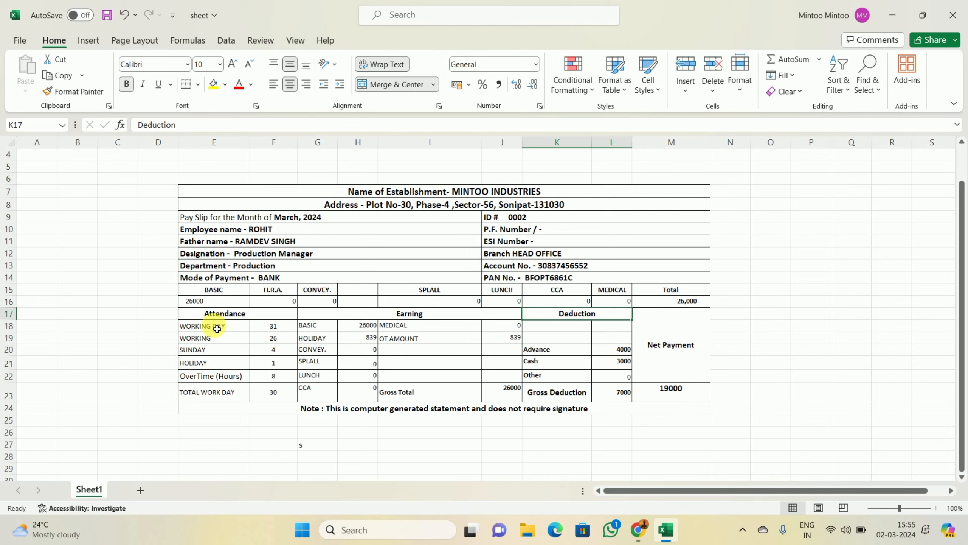
# Review the attendance block in E18:F23, checking the working day, working, Sunday and holiday entries.
pyautogui.moveTo(216, 327); pyautogui.dragTo(267, 390)
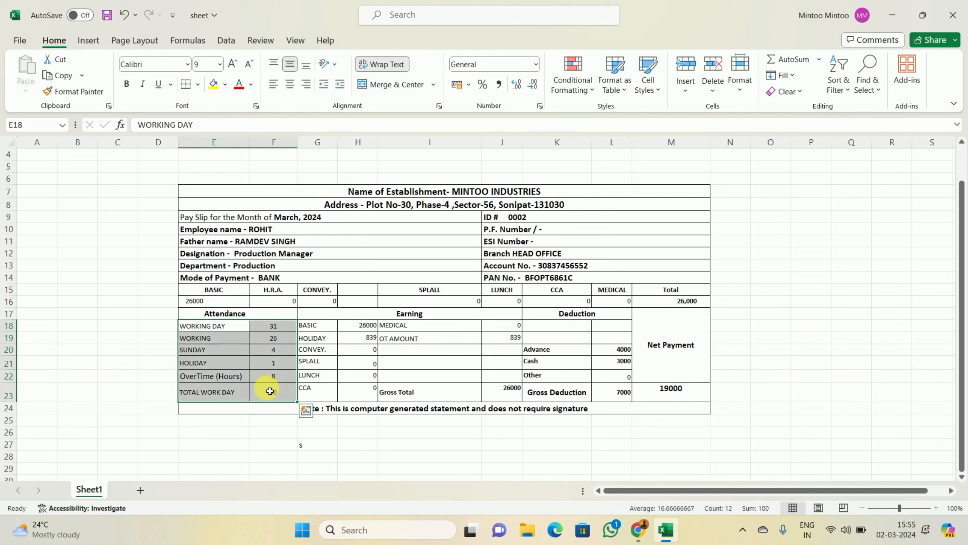
pyautogui.click(276, 330)
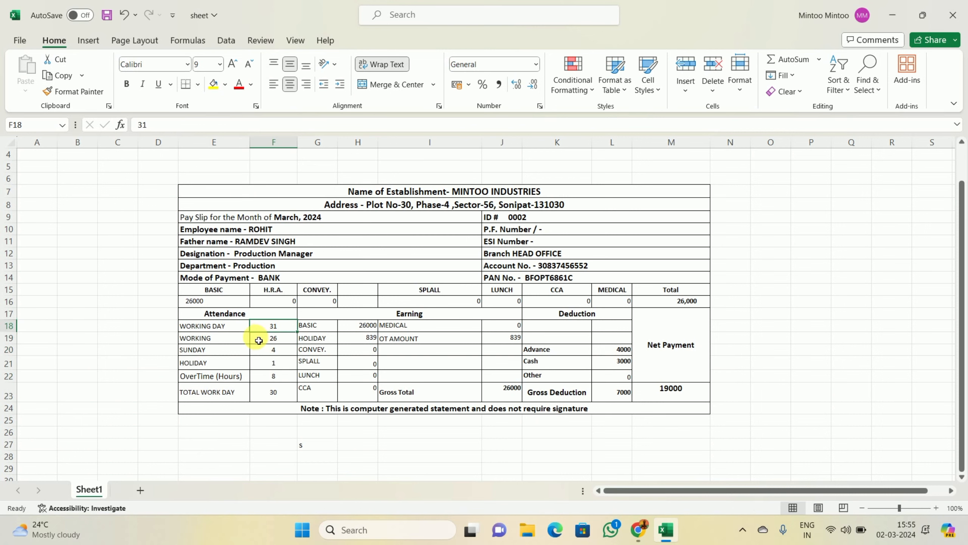
pyautogui.click(196, 338)
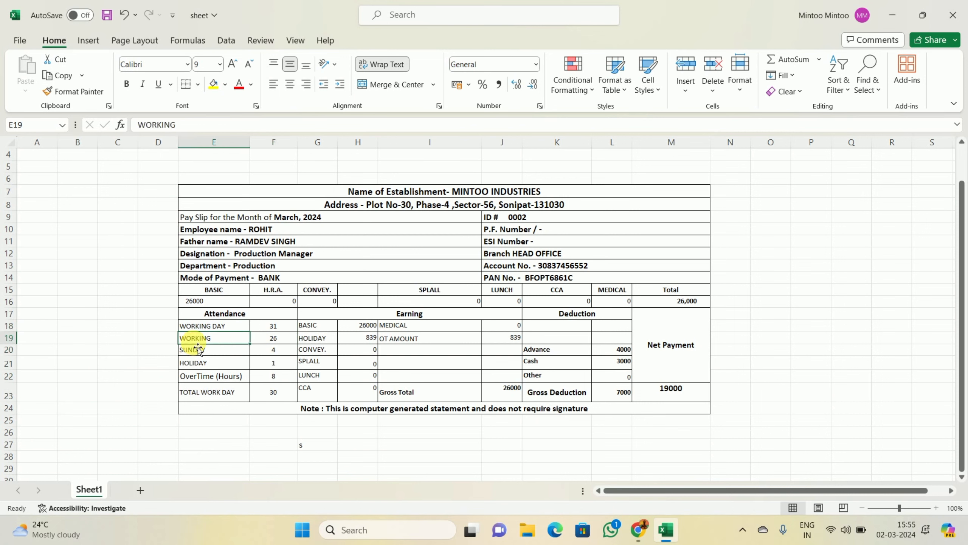
pyautogui.click(274, 339)
pyautogui.click(217, 351)
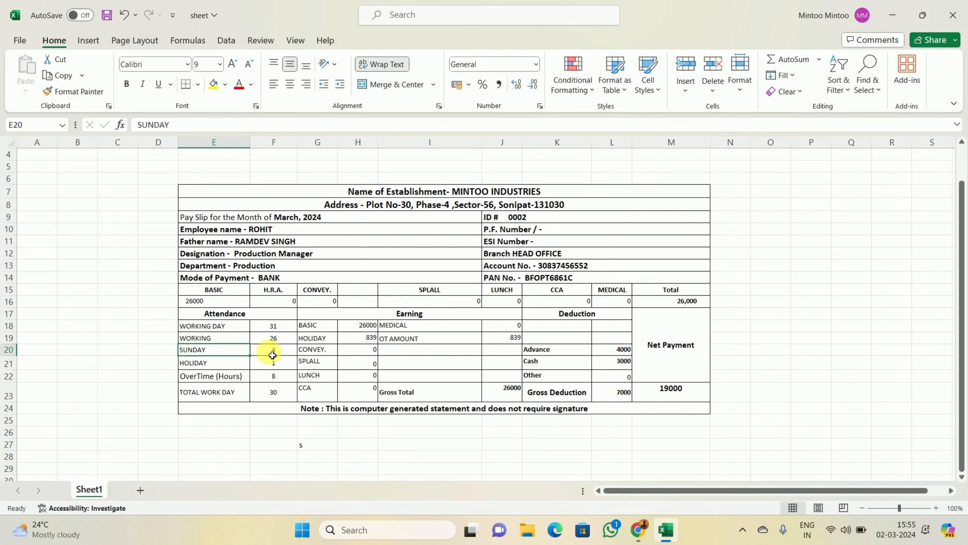
pyautogui.click(229, 364)
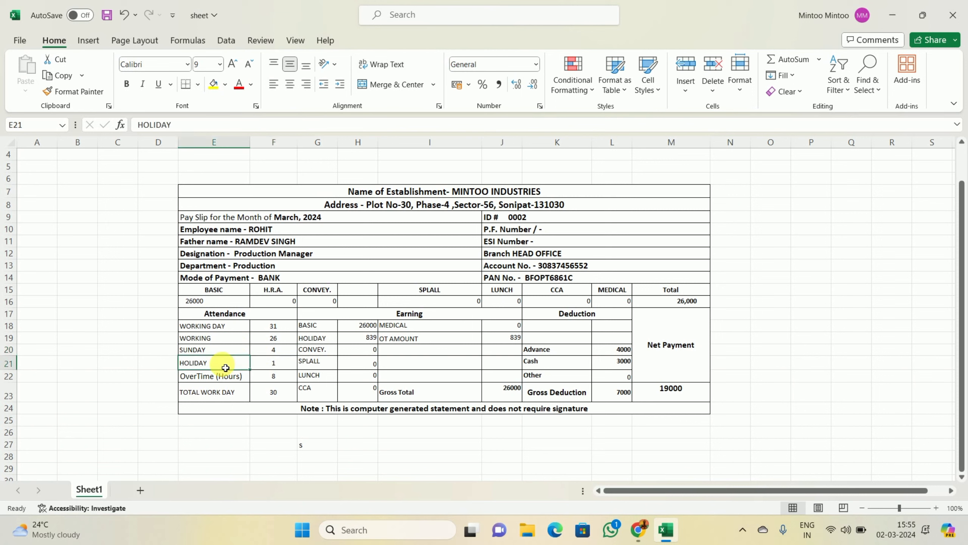
# Inspect the holiday count formula in F21 and the working day figure in F18 that it references.
pyautogui.click(271, 367)
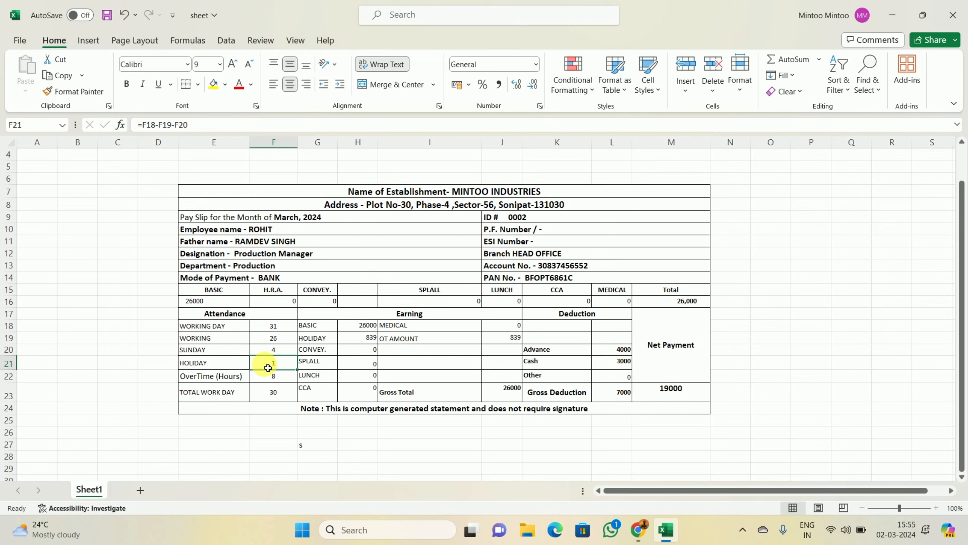
pyautogui.click(270, 330)
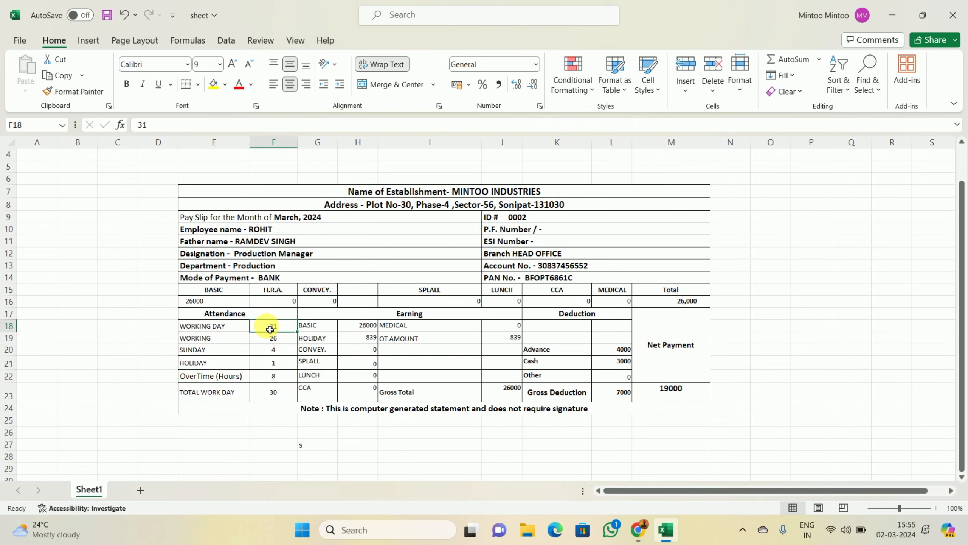
pyautogui.click(272, 367)
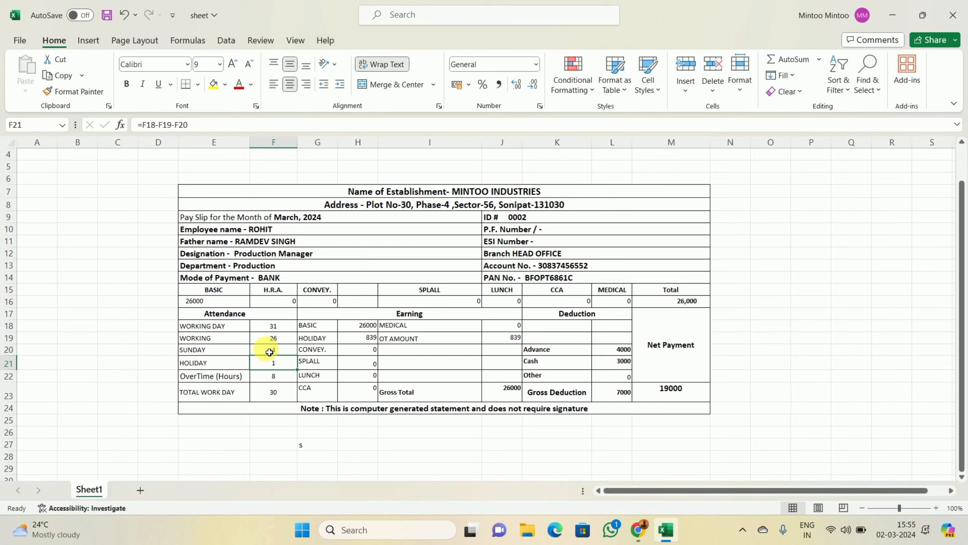
# Check the overtime hours in F22 and the formulas behind the total work days in F23 and the OT amount in J19.
pyautogui.click(273, 378)
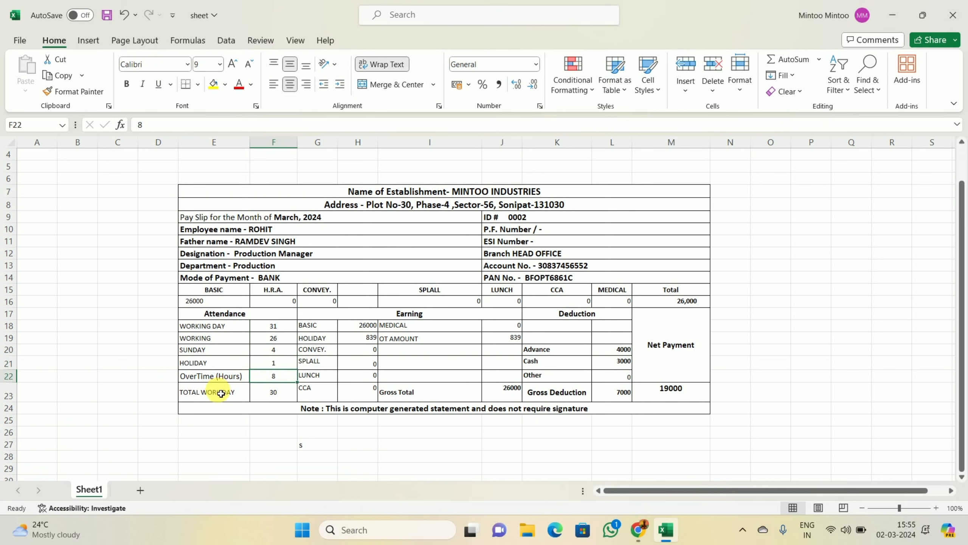
pyautogui.click(280, 396)
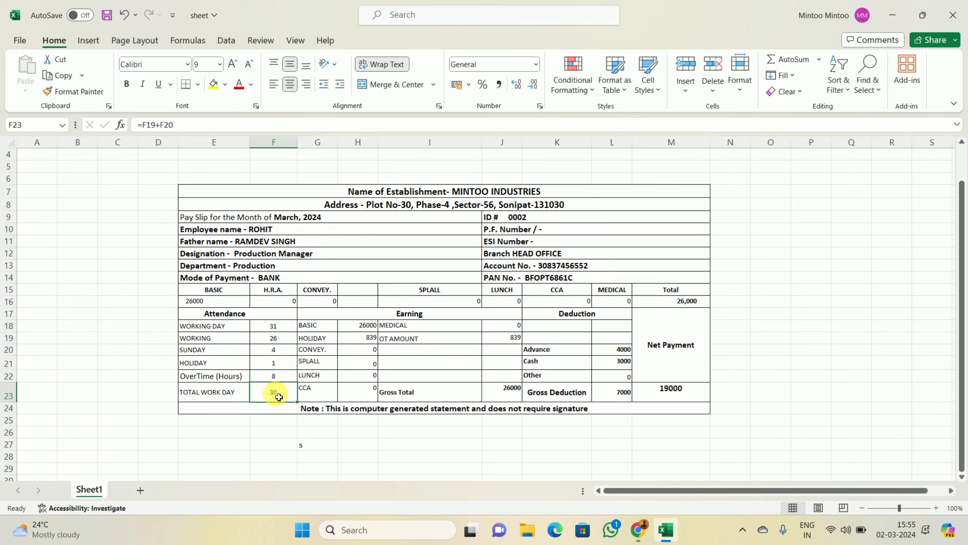
pyautogui.click(502, 338)
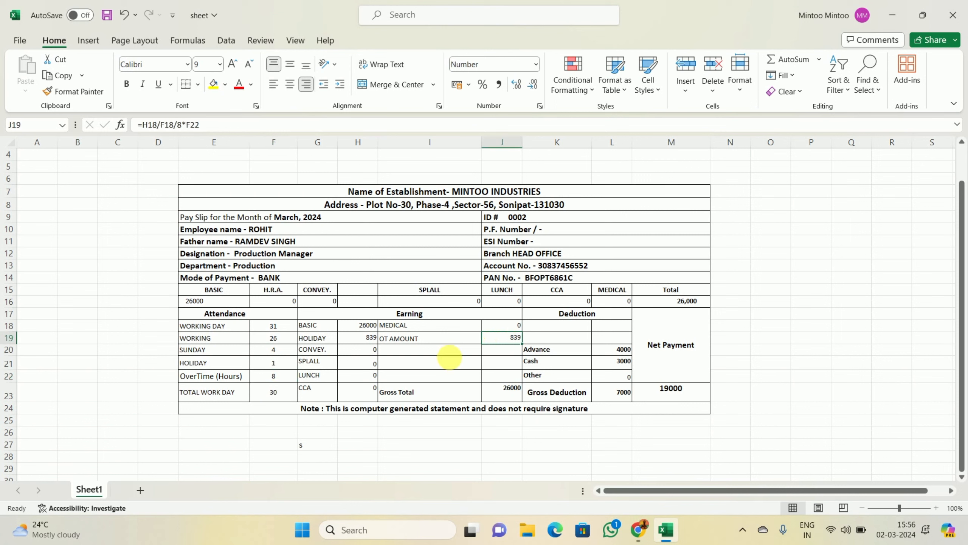
pyautogui.click(269, 395)
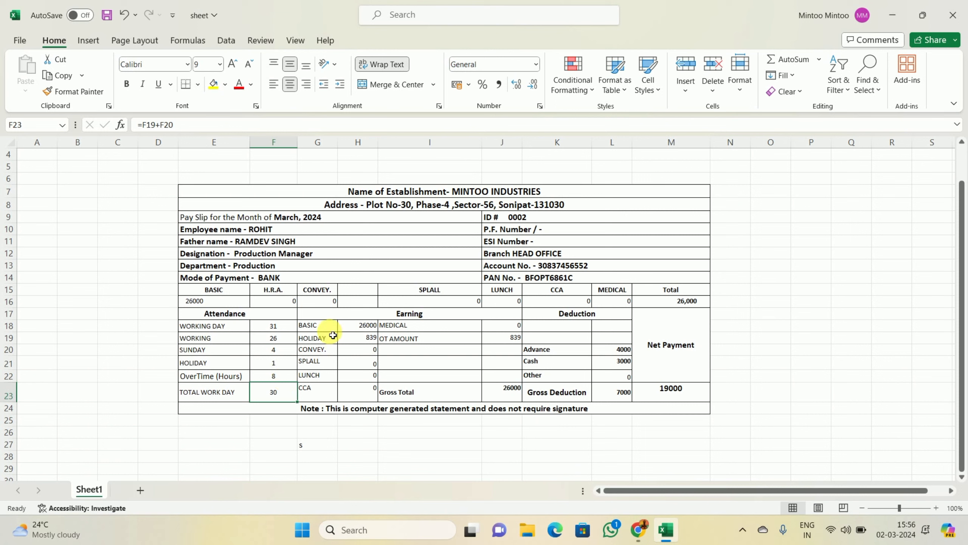
# Inspect the BASIC and HOLIDAY earning formulas in H18 and H19 and the cells they reference, leaving both unedited.
pyautogui.click(363, 327)
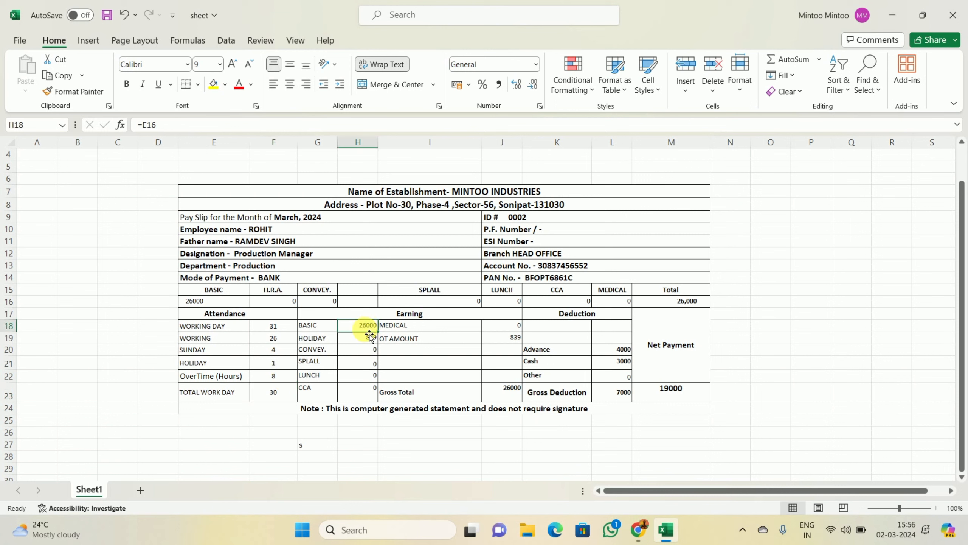
pyautogui.click(210, 303)
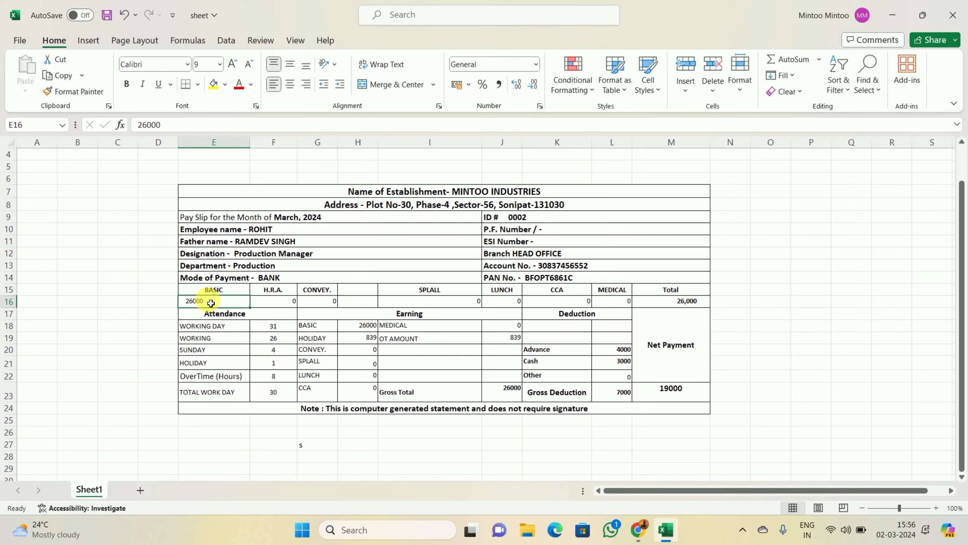
pyautogui.click(365, 342)
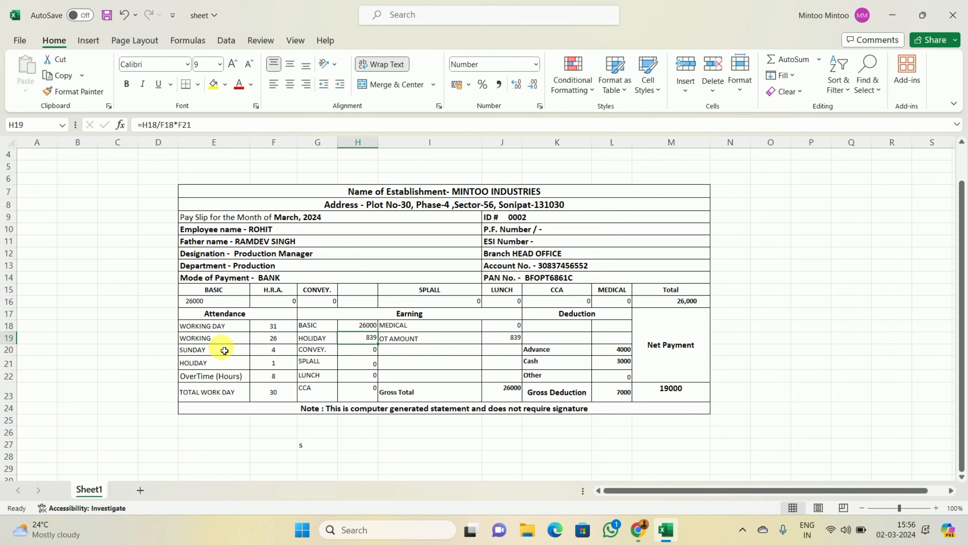
pyautogui.click(273, 364)
pyautogui.click(361, 344)
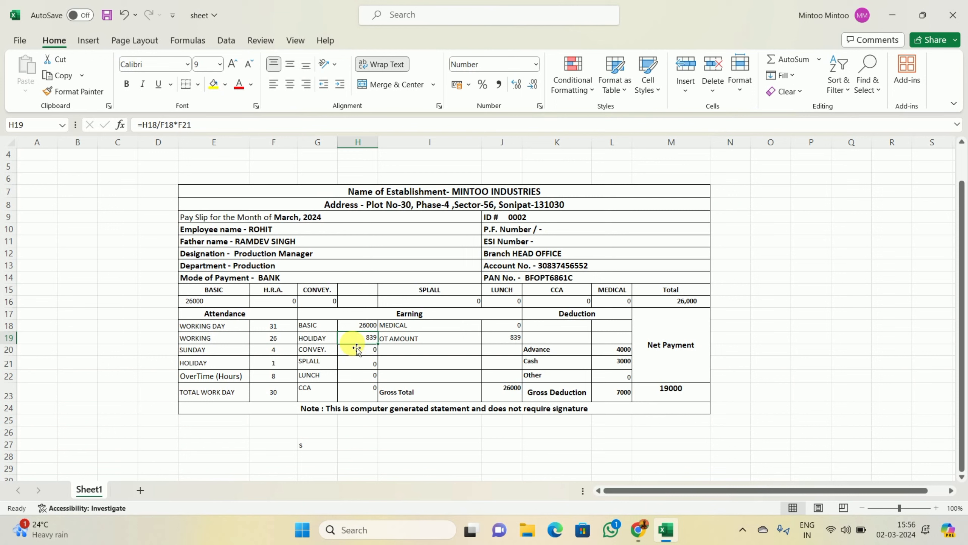
pyautogui.doubleClick(356, 338)
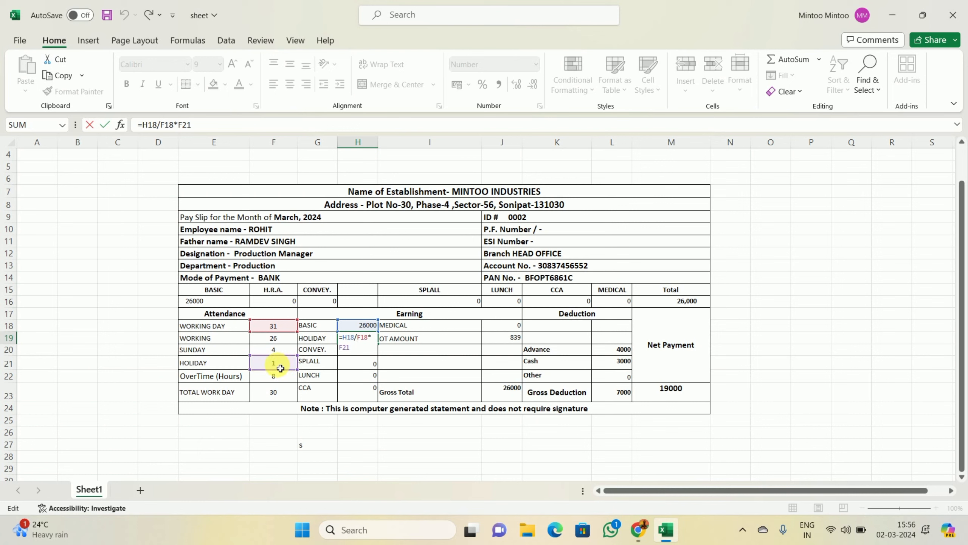
pyautogui.press('Return')
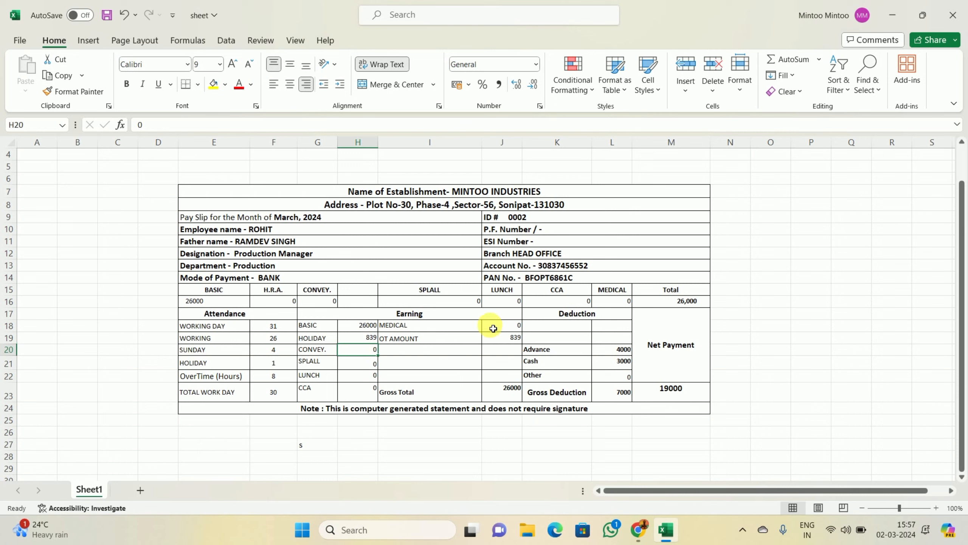
# Inspect the OT amount formula in J19 and the Gross Total formula in J23 with its referenced cells, leaving both unedited.
pyautogui.click(511, 339)
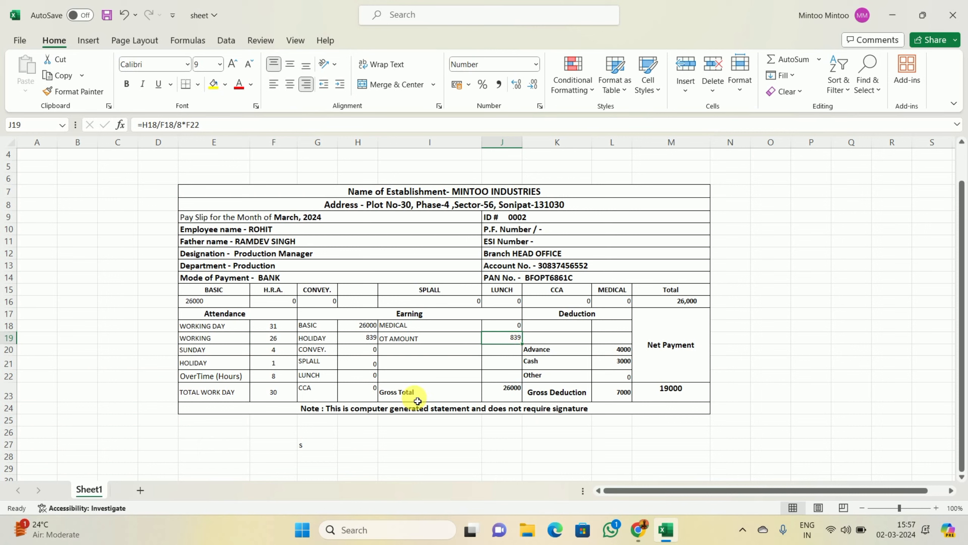
pyautogui.click(475, 395)
pyautogui.click(522, 398)
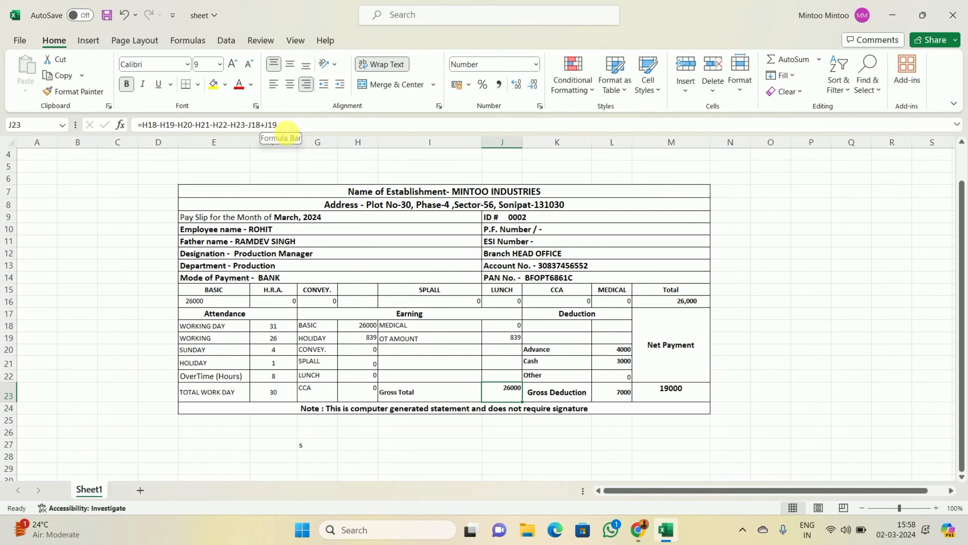
pyautogui.click(286, 126)
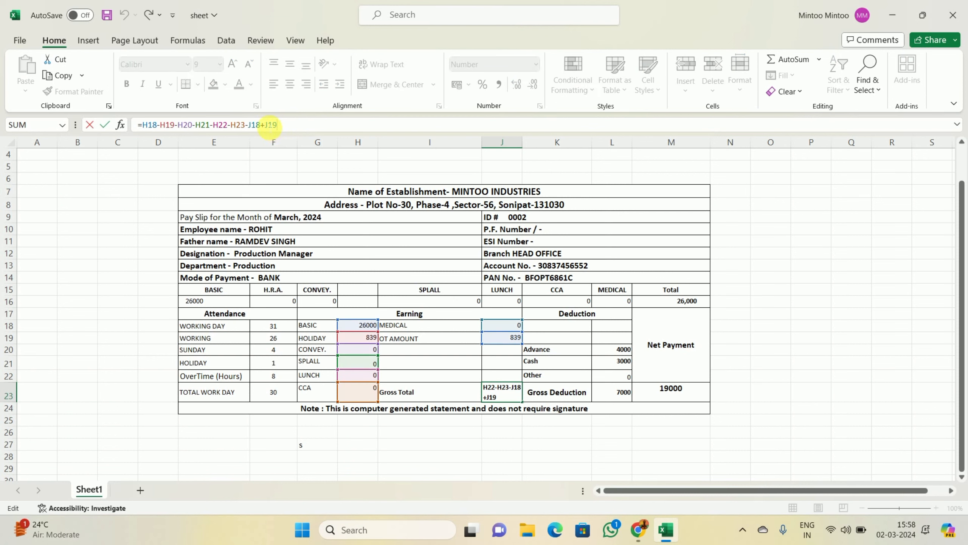
pyautogui.moveTo(283, 136); pyautogui.dragTo(283, 135)
pyautogui.click(295, 127)
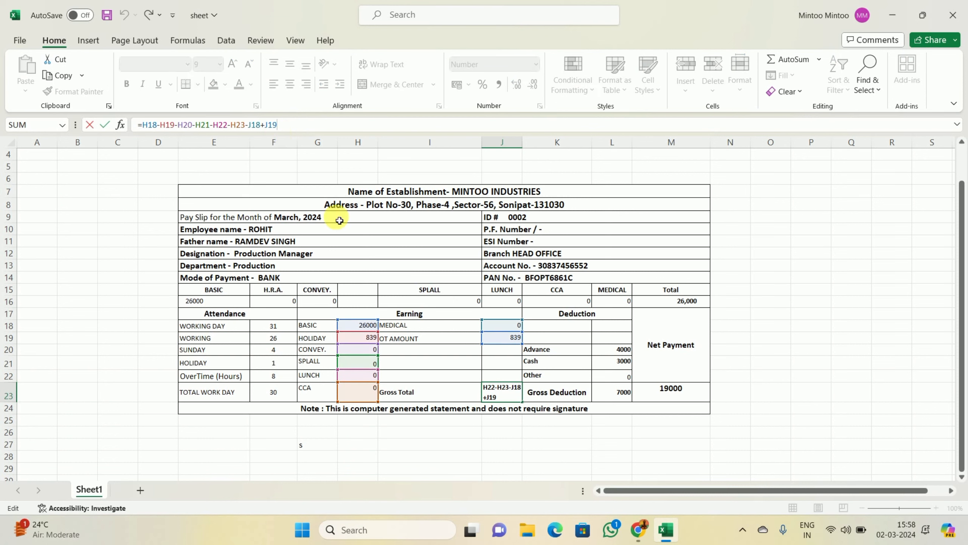
pyautogui.press('Return')
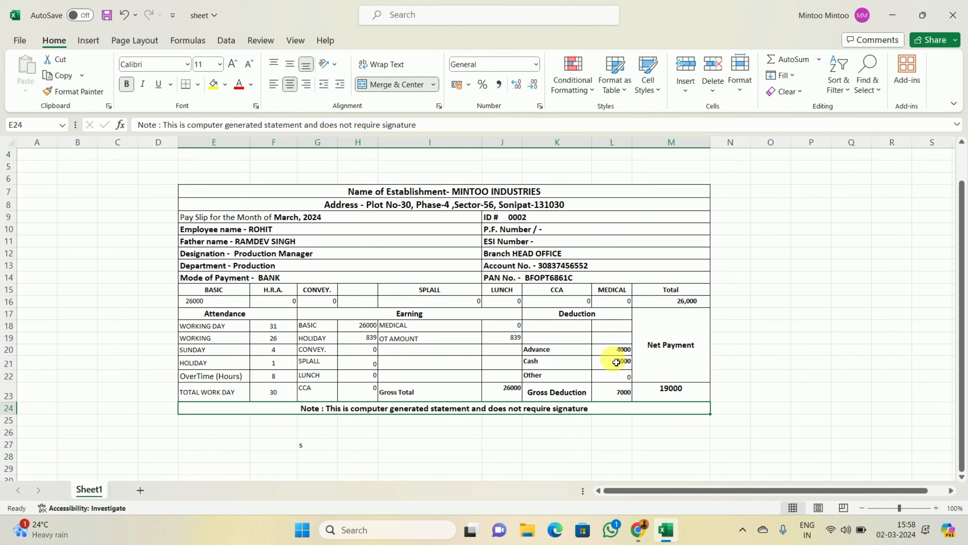
# Inspect the formulas behind the Gross Deduction in L23 and the Net Payment amount in M23.
pyautogui.click(620, 393)
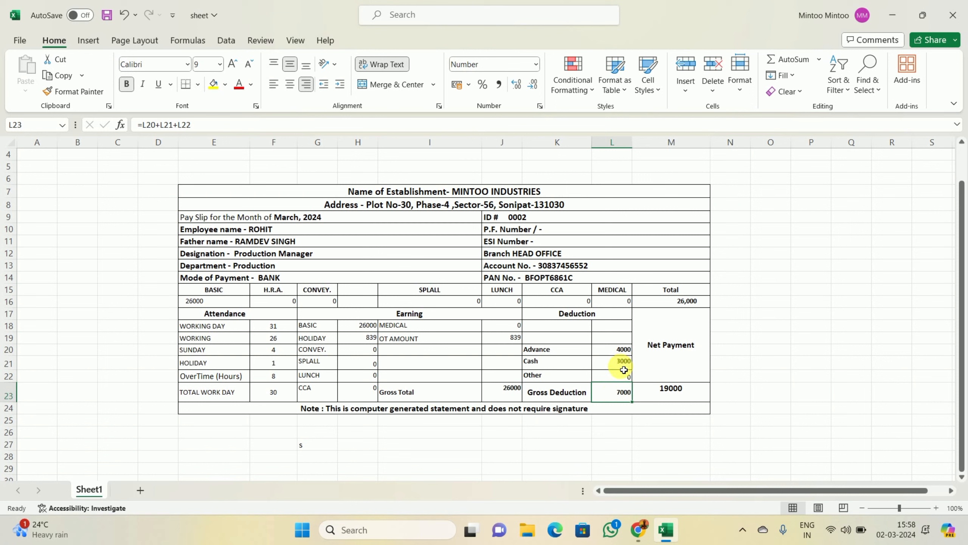
pyautogui.click(661, 357)
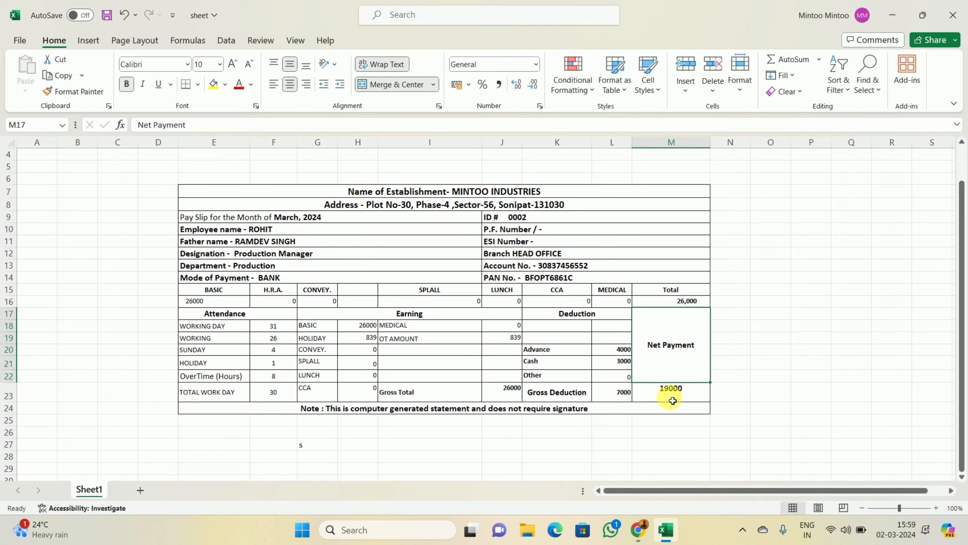
pyautogui.click(681, 398)
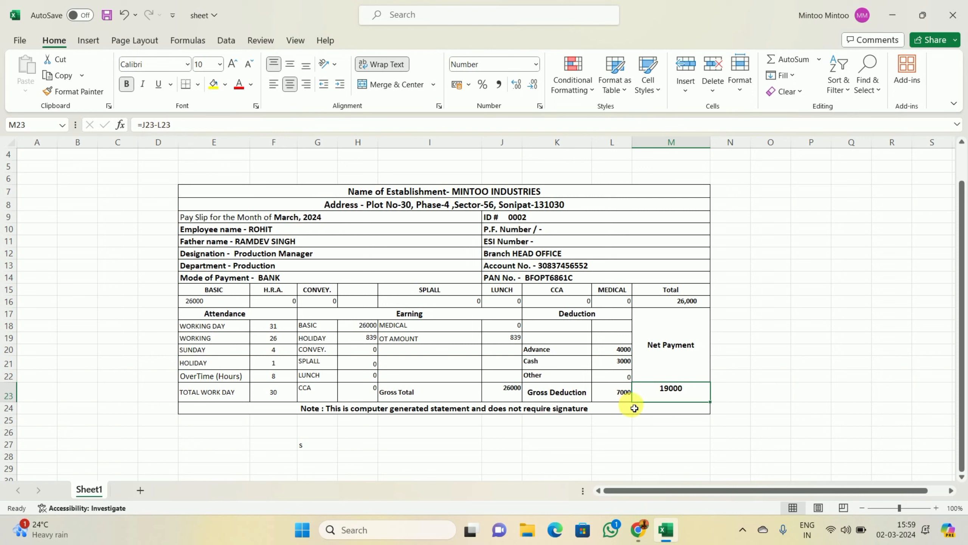
# Check the footer note in row 24 and select the whole salary slip from E7 to M24.
pyautogui.click(197, 412)
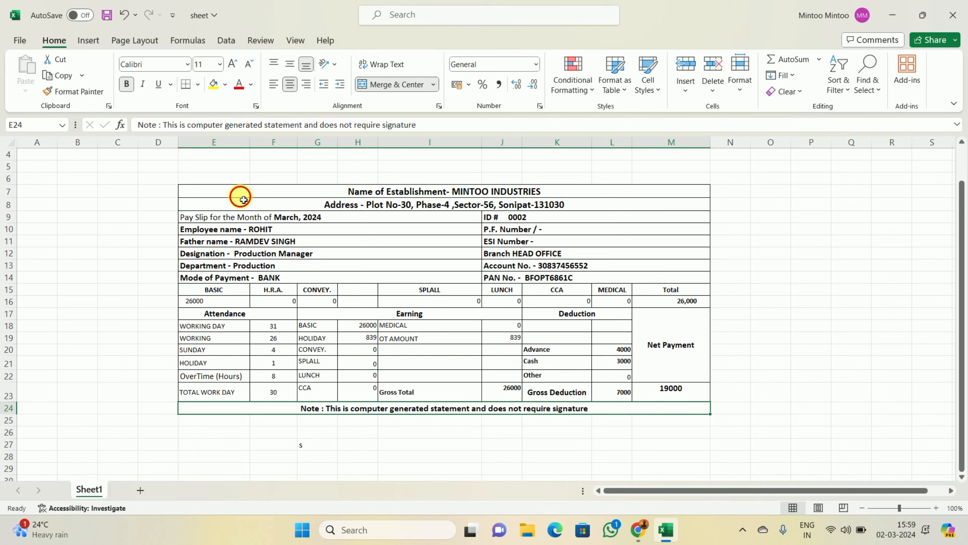
pyautogui.moveTo(243, 199); pyautogui.dragTo(482, 409)
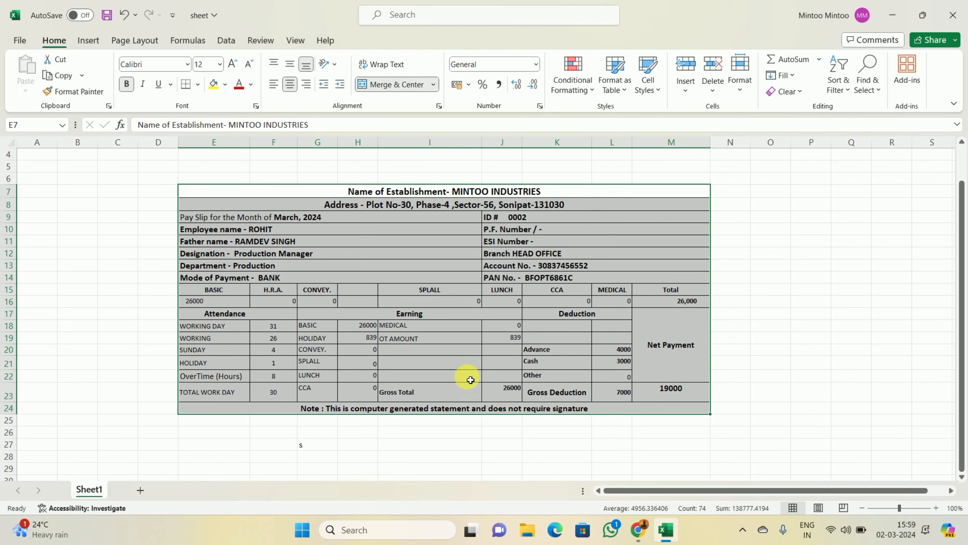